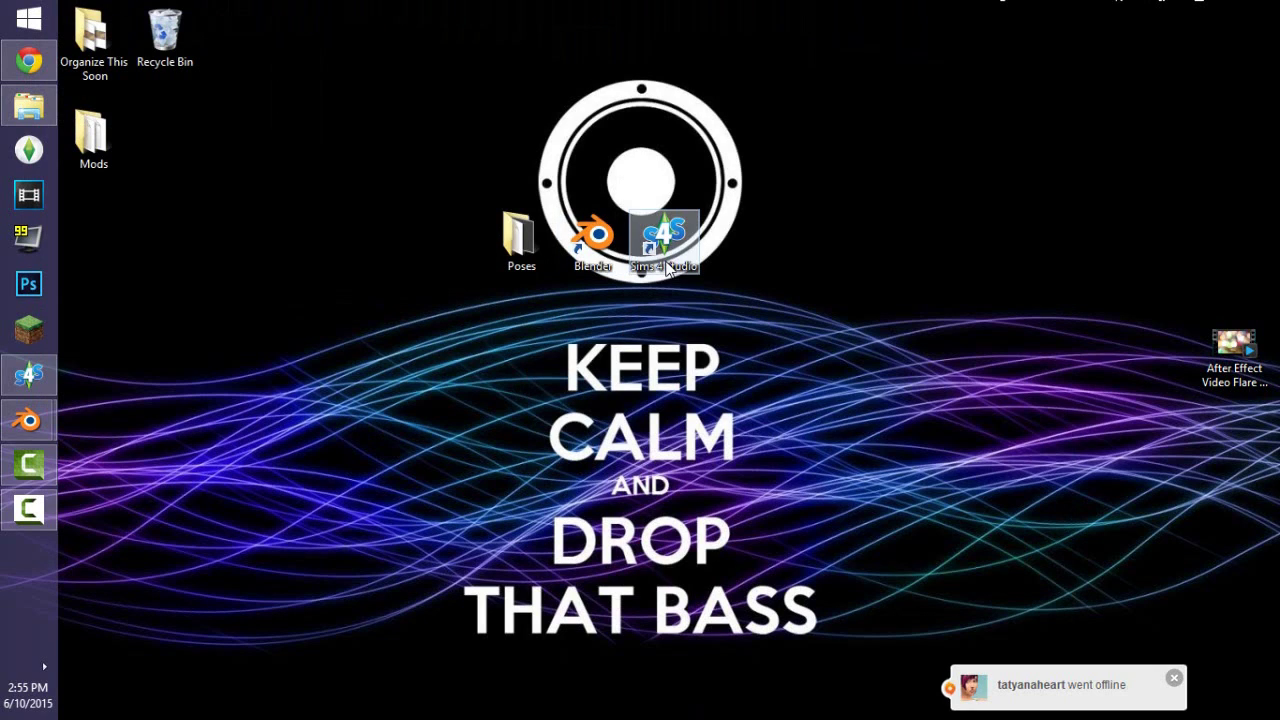
# Launch Sims 4 Studio from its desktop shortcut and bring up the start screen.
pyautogui.click(668, 262)
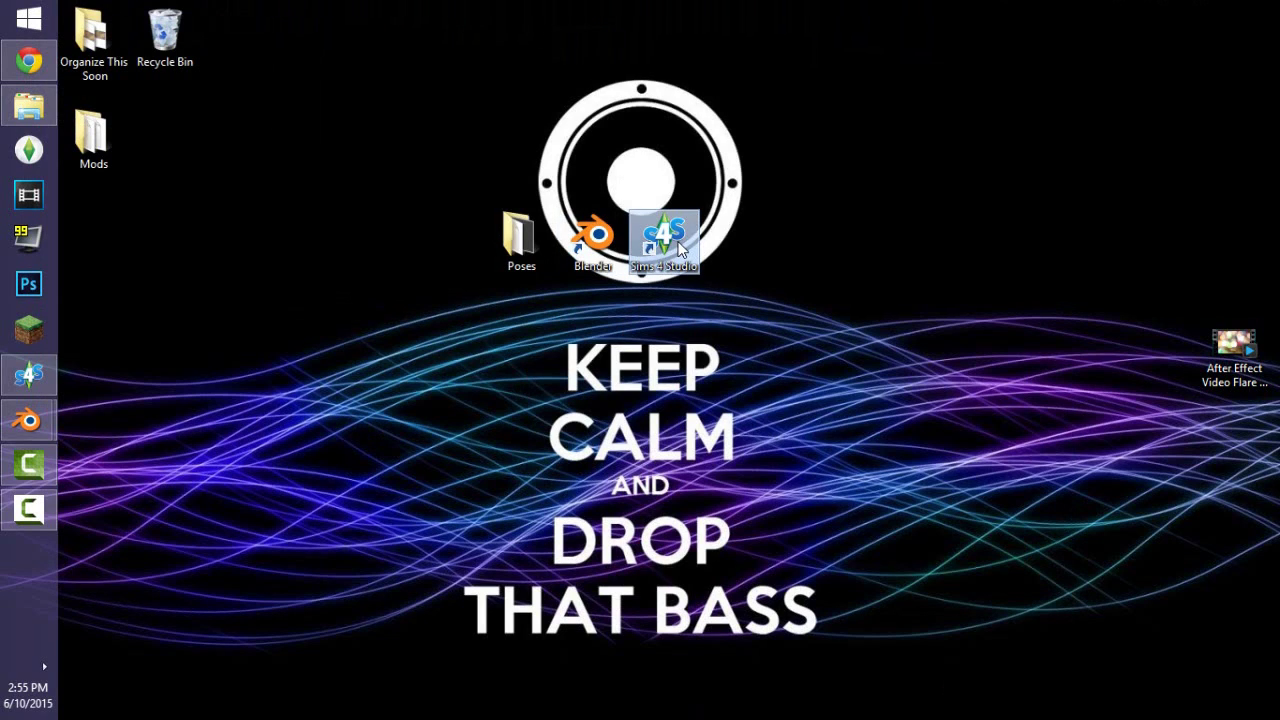
pyautogui.doubleClick(680, 250)
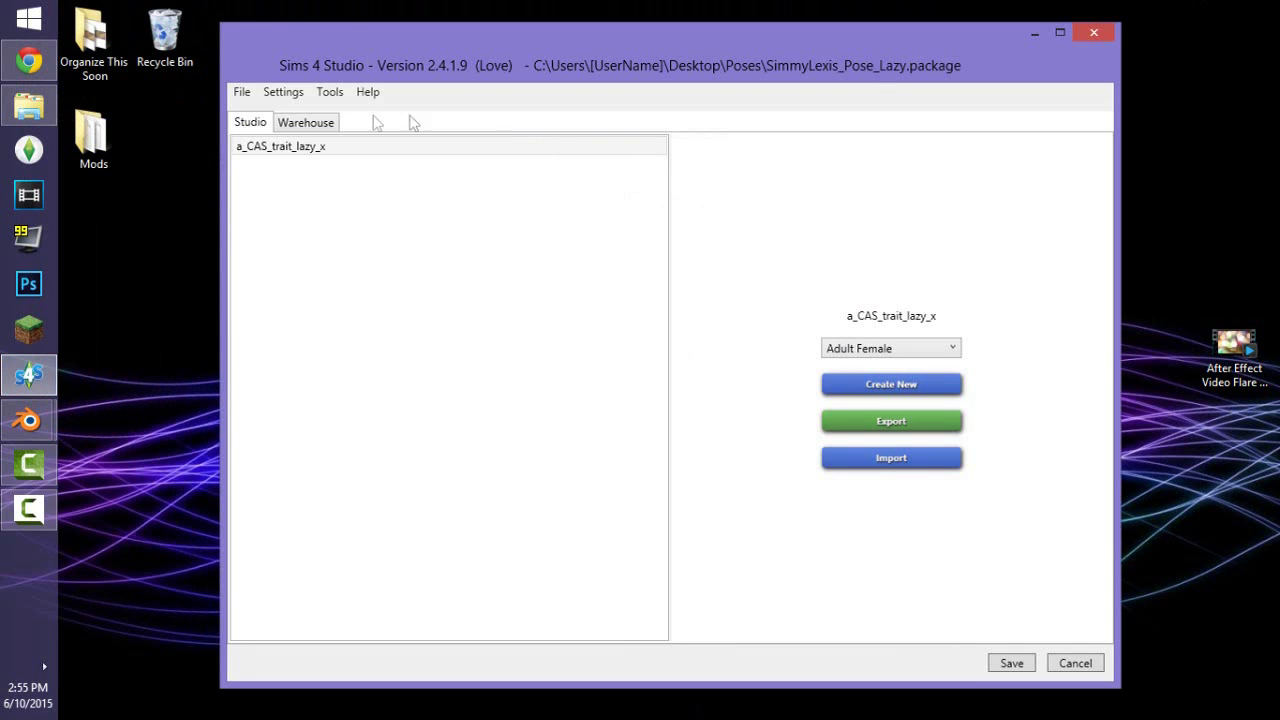
pyautogui.click(242, 91)
pyautogui.click(255, 111)
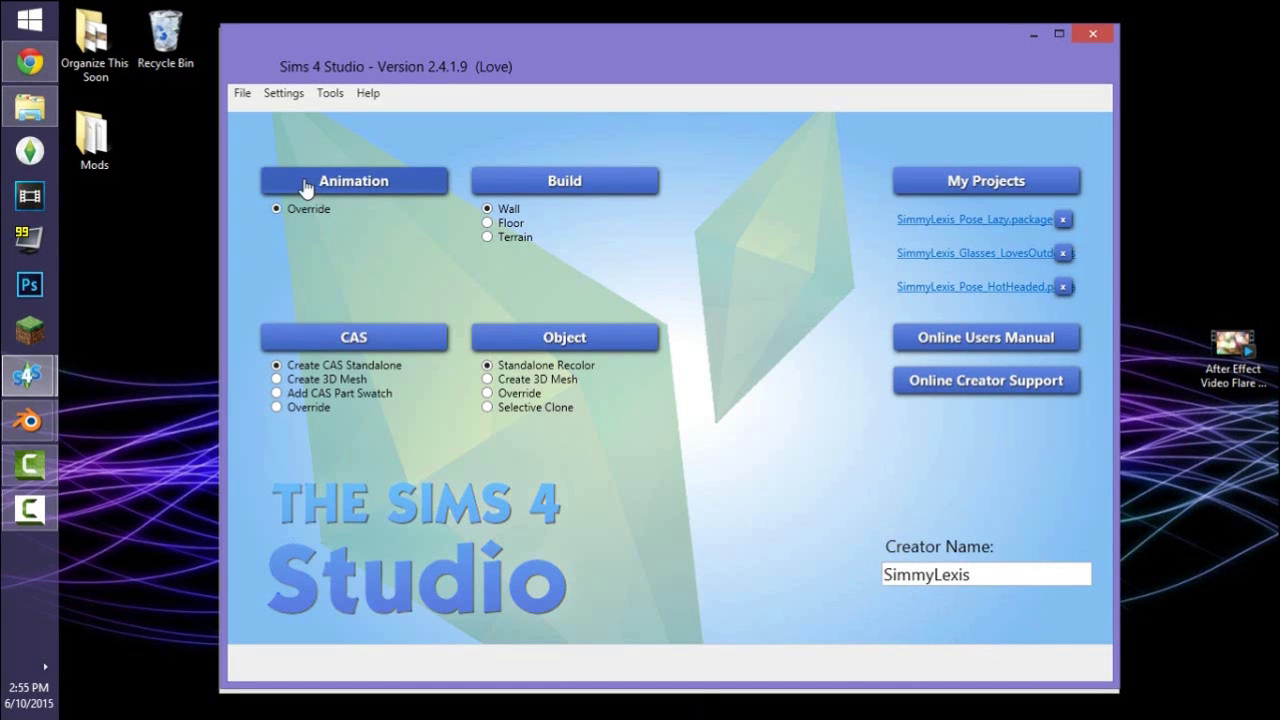
# Start an animation override project, browse the clip list, and select the old 'trait' search text.
pyautogui.click(366, 184)
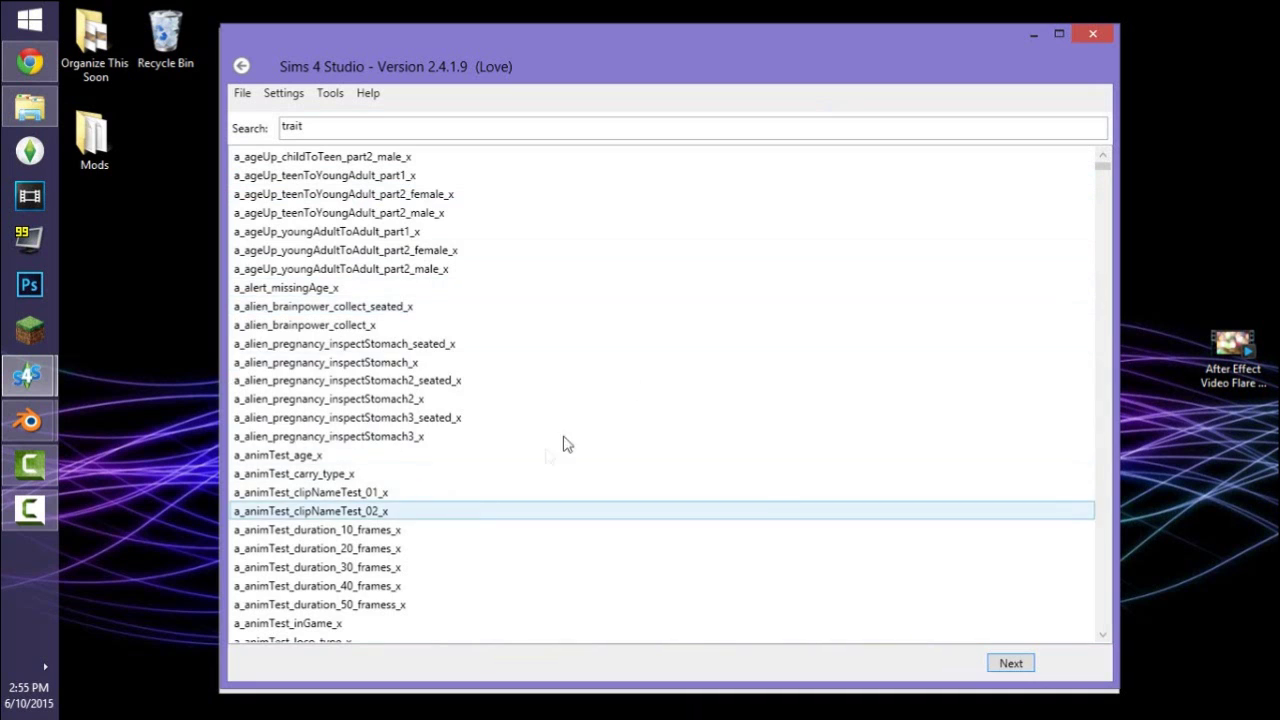
pyautogui.scroll(-20, 485, 294)
pyautogui.scroll(-20, 485, 294)
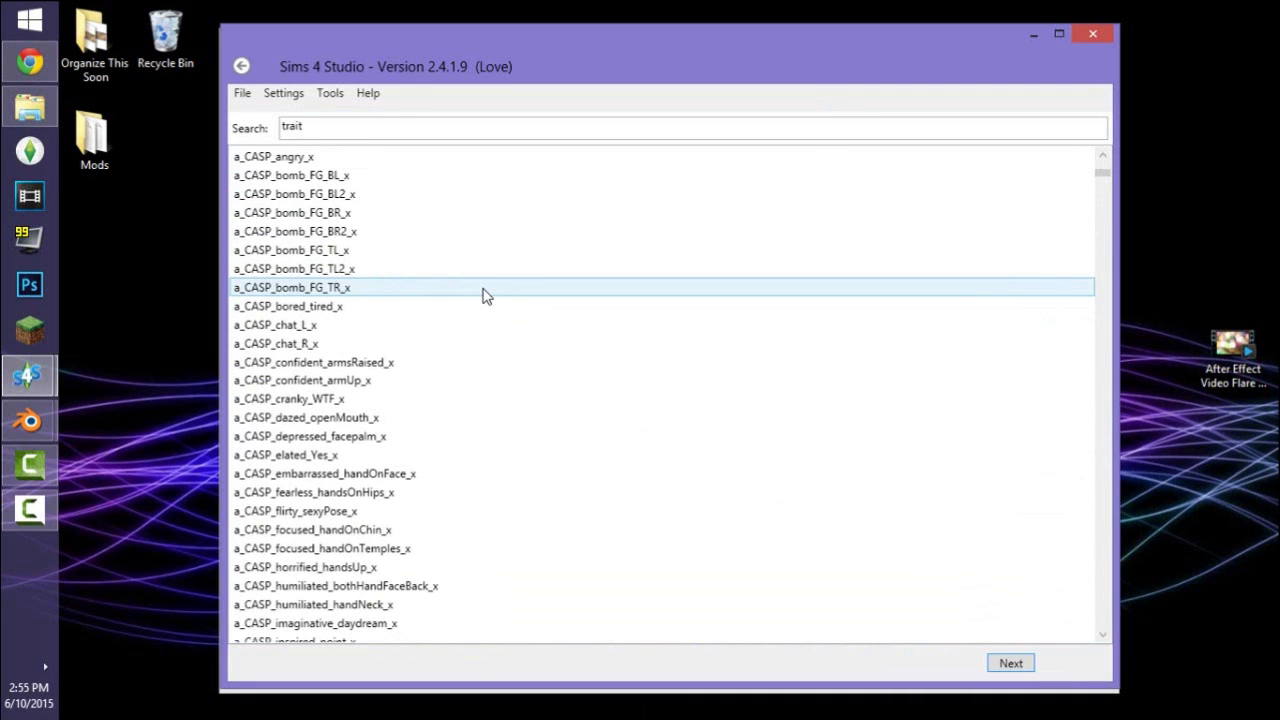
pyautogui.scroll(20, 485, 294)
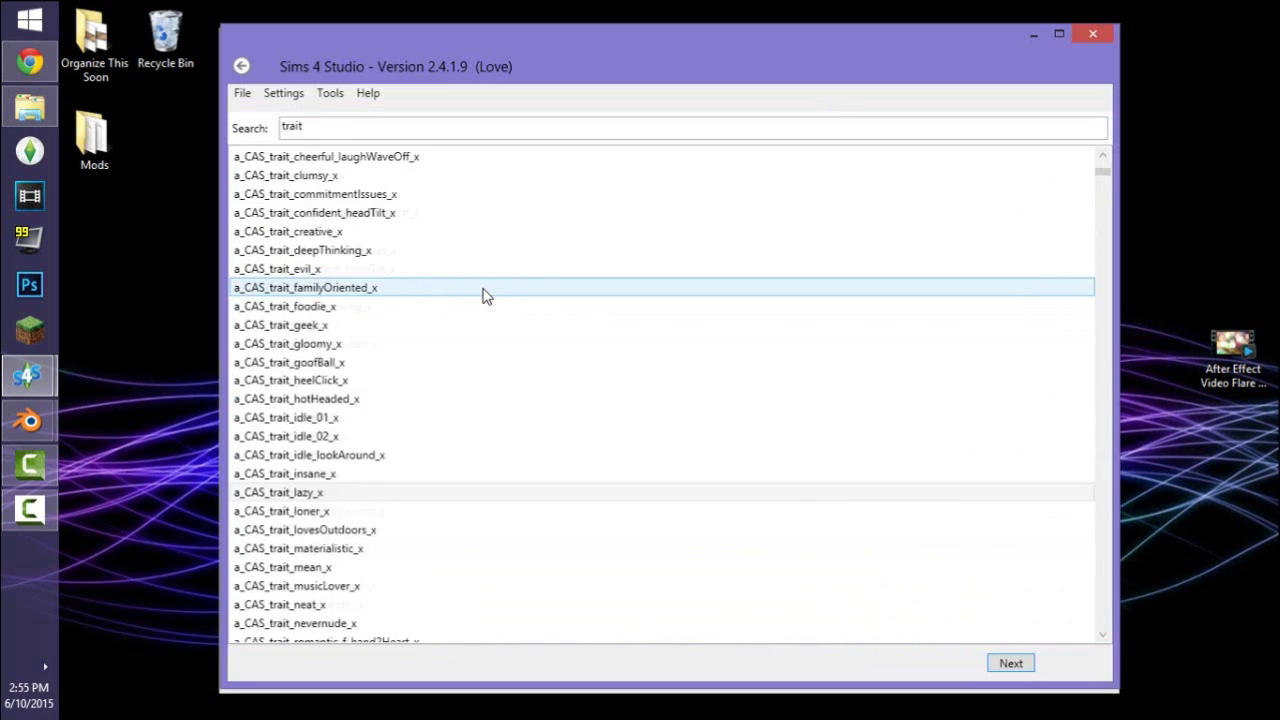
pyautogui.scroll(20, 485, 294)
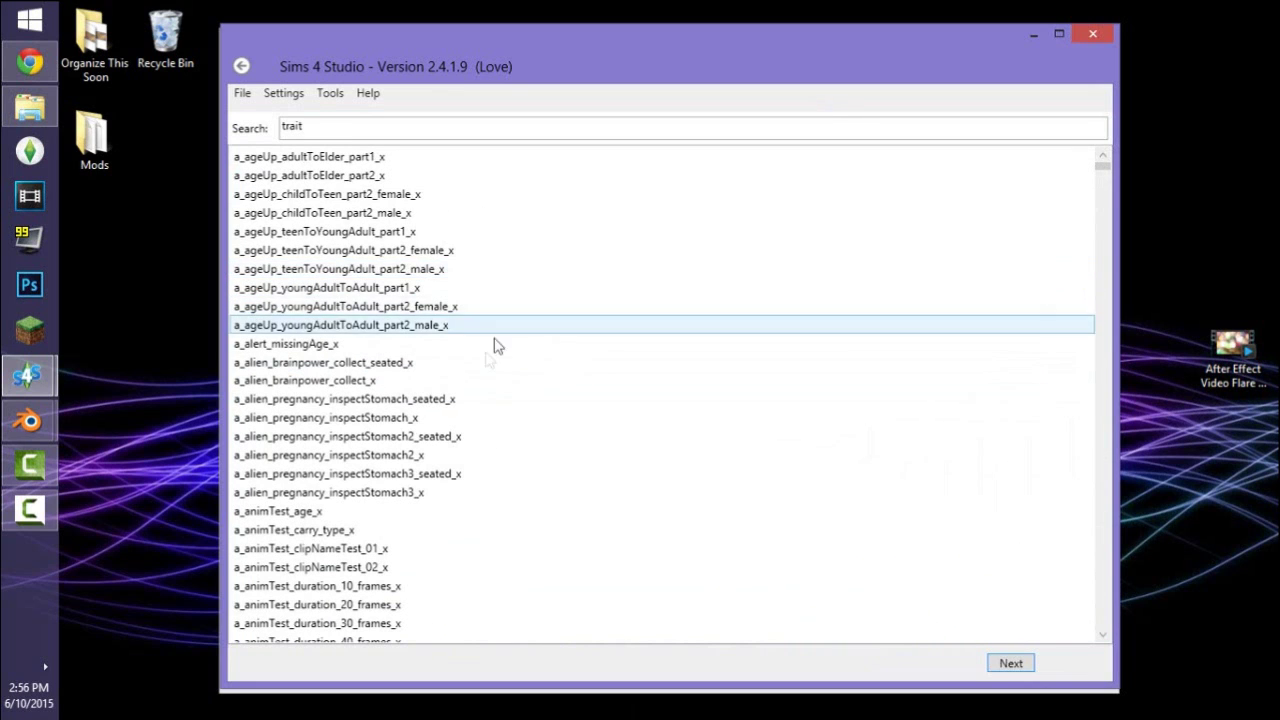
pyautogui.scroll(-6, 490, 360)
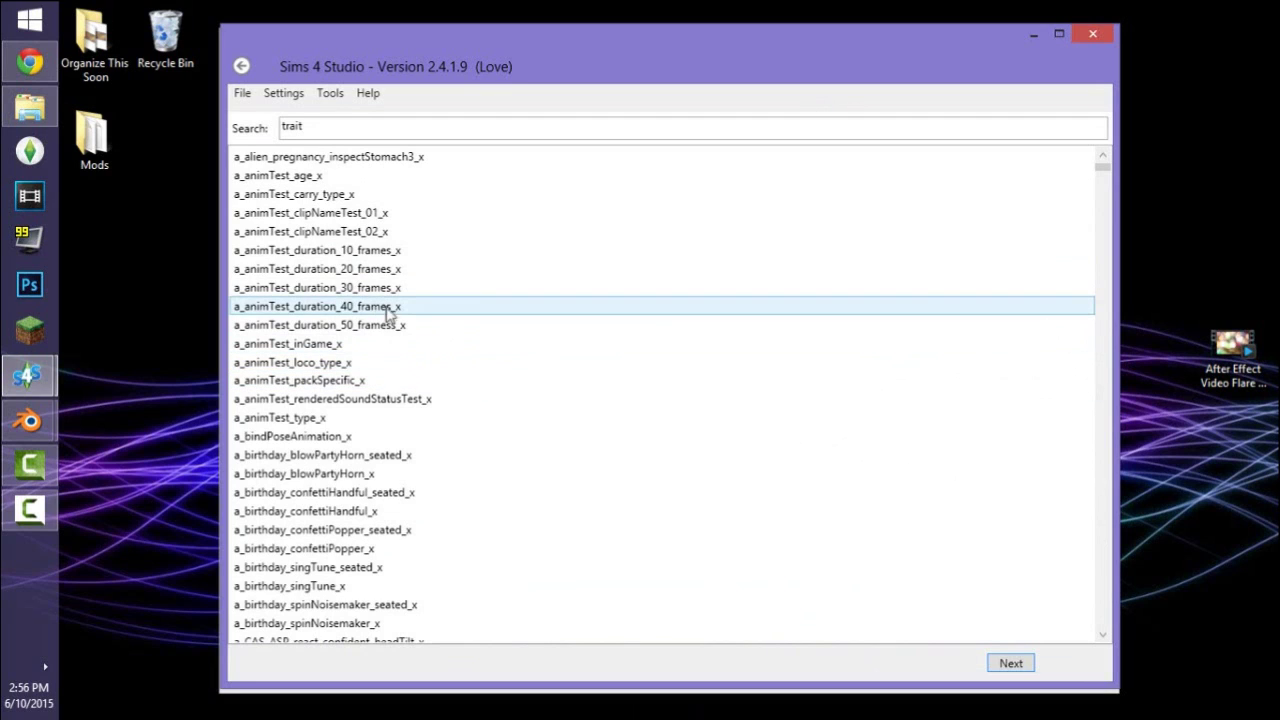
pyautogui.doubleClick(290, 126)
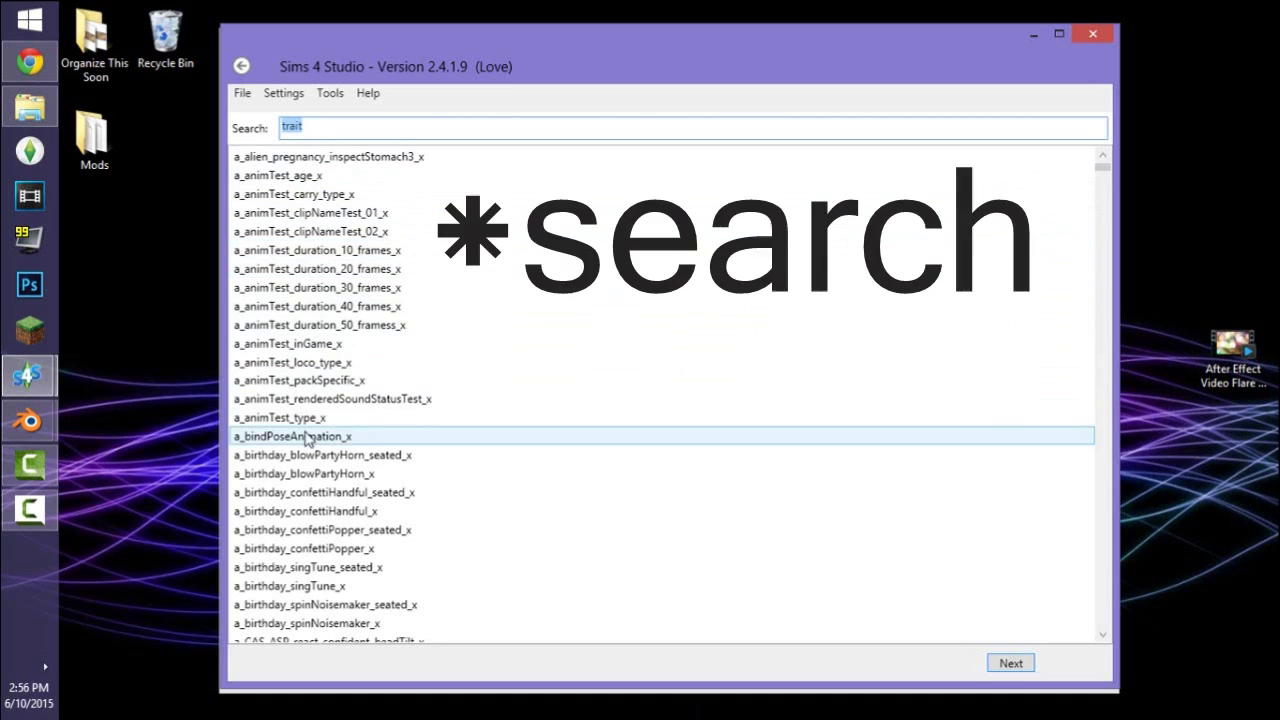
# Search the animation list for 'trai' and browse the results, picking a_CAS_trait_lovesOutdoors_x.
pyautogui.press('BackSpace')
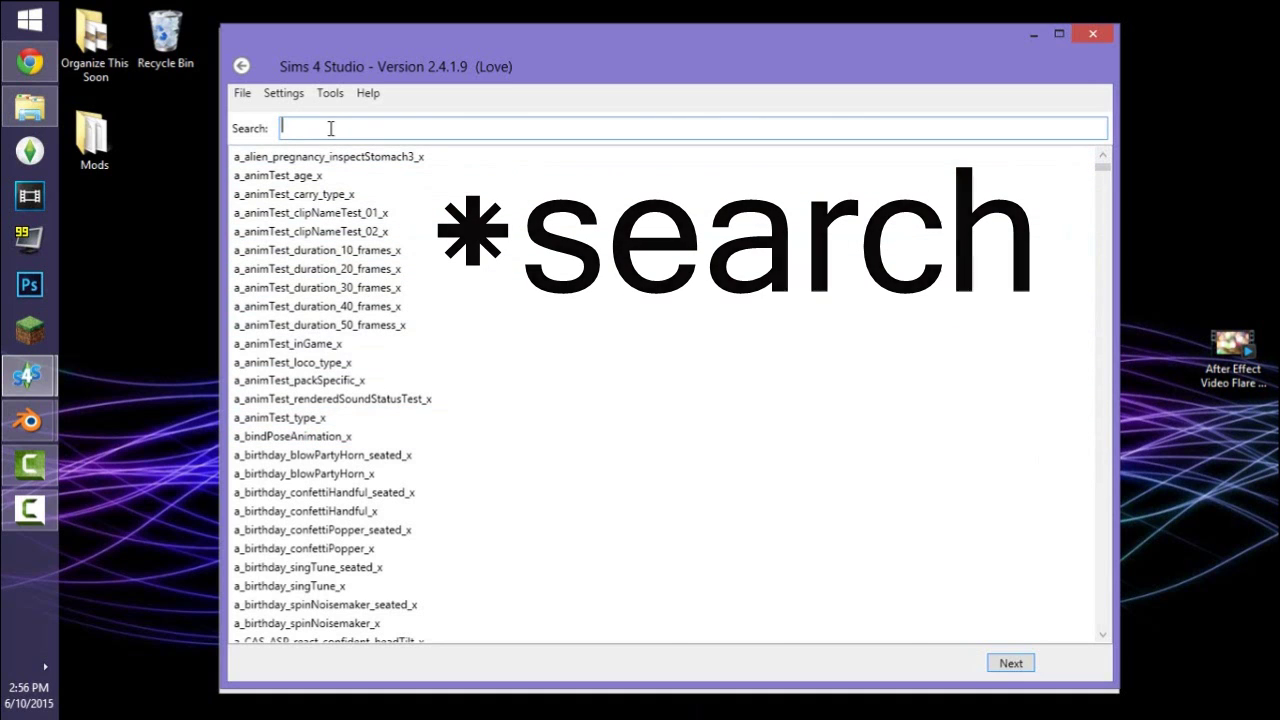
pyautogui.write('trait')
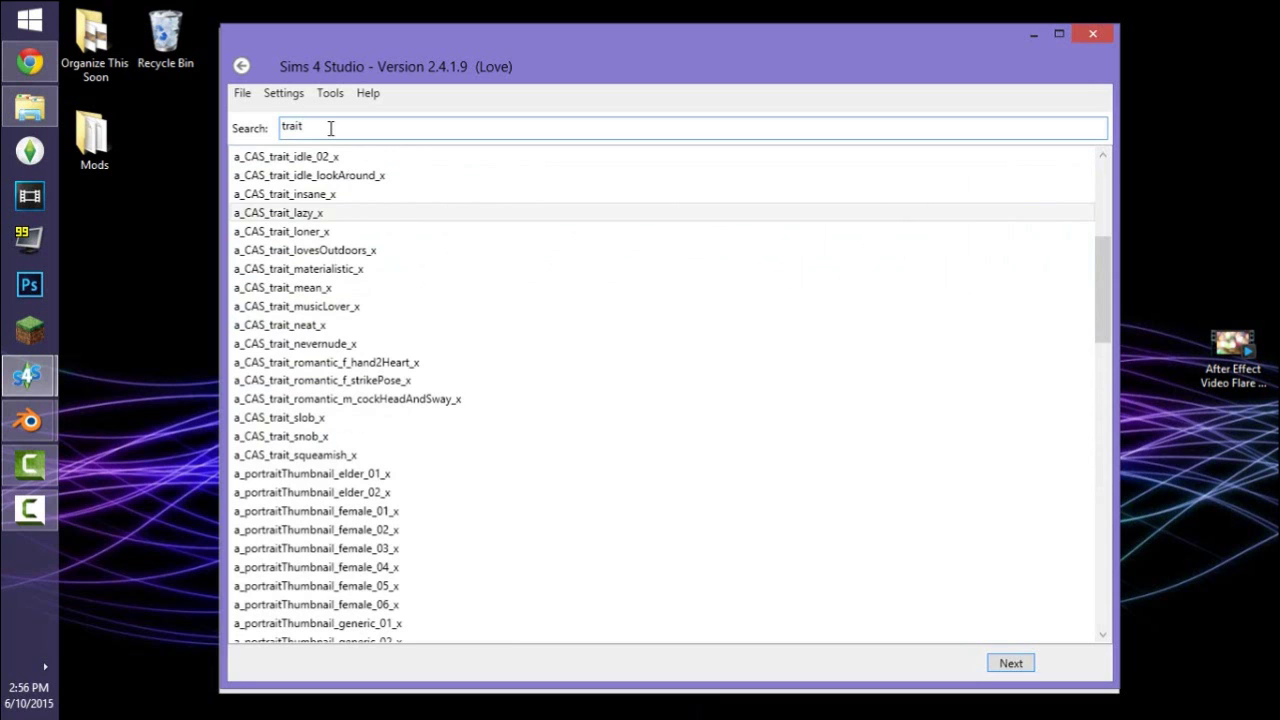
pyautogui.scroll(-20, 434, 357)
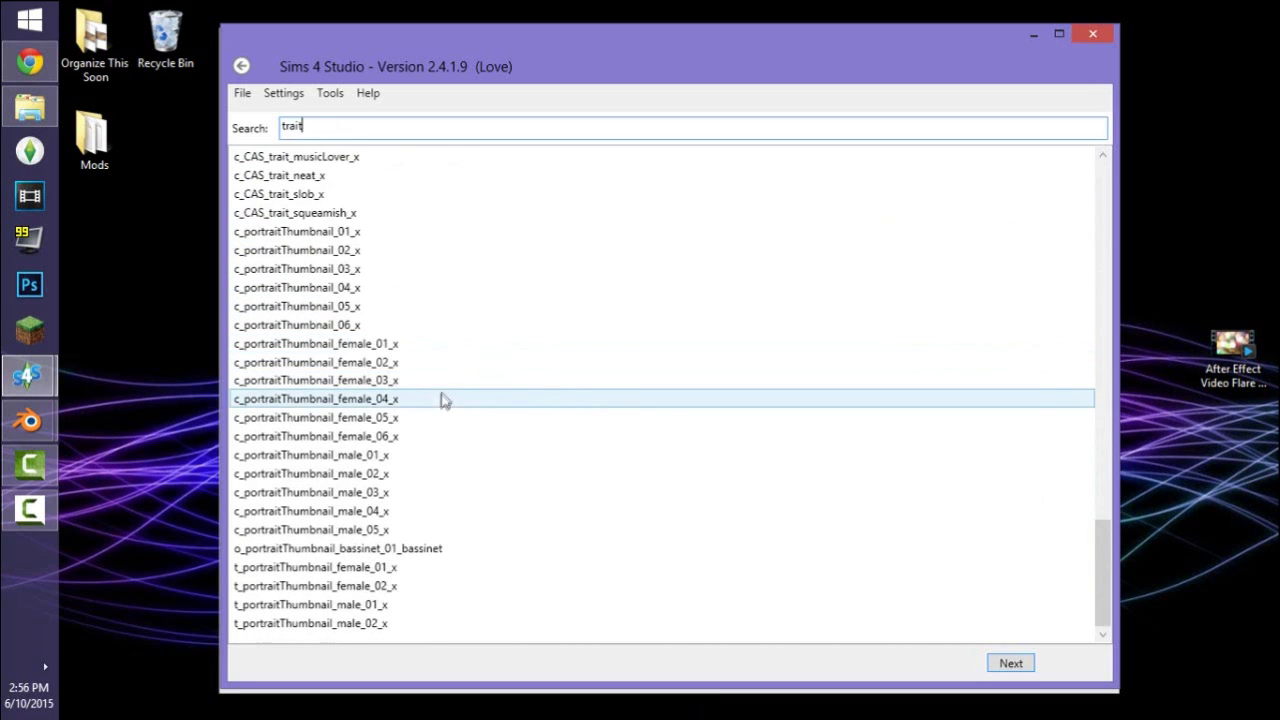
pyautogui.scroll(15, 444, 400)
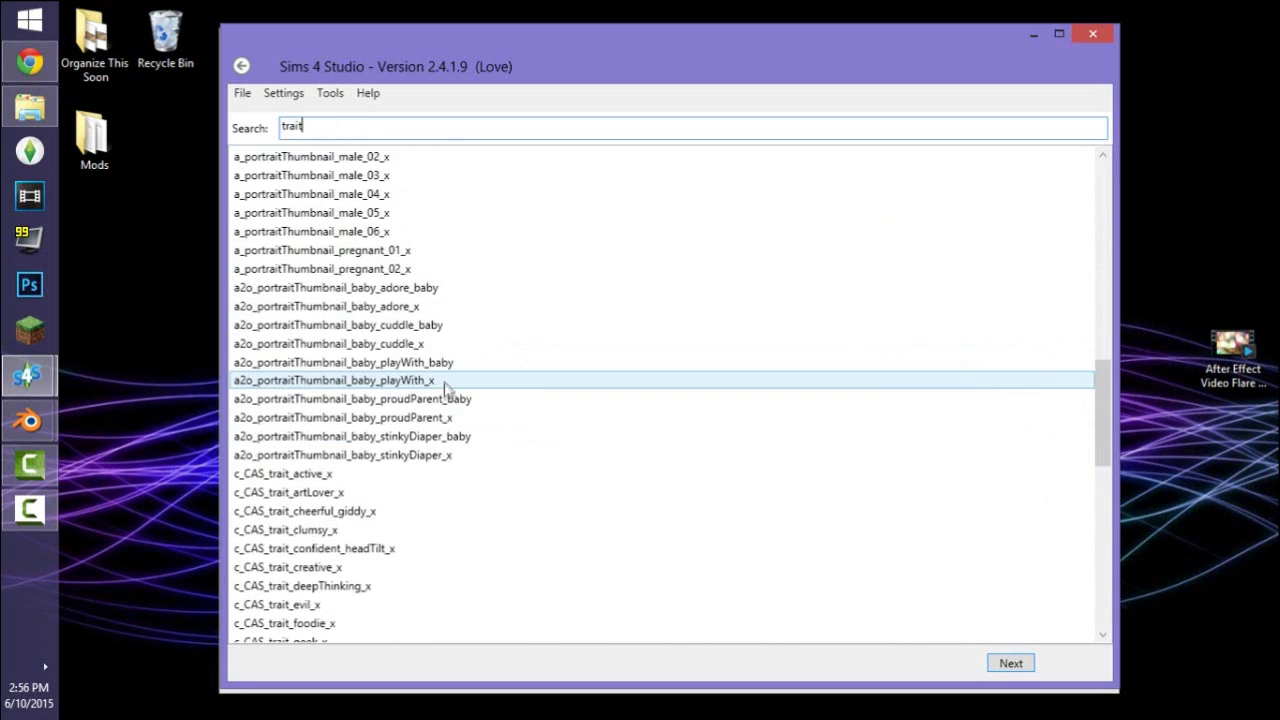
pyautogui.scroll(12, 444, 388)
pyautogui.scroll(-2, 348, 291)
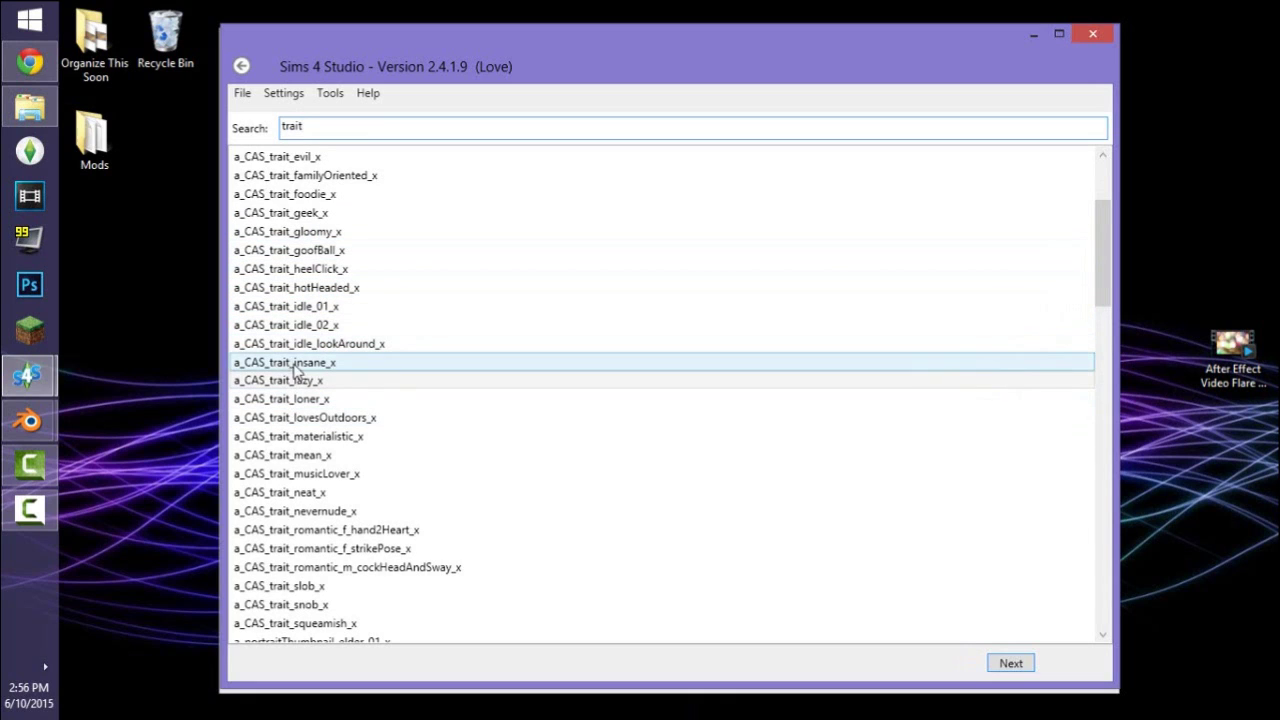
pyautogui.scroll(-1, 292, 372)
pyautogui.click(404, 366)
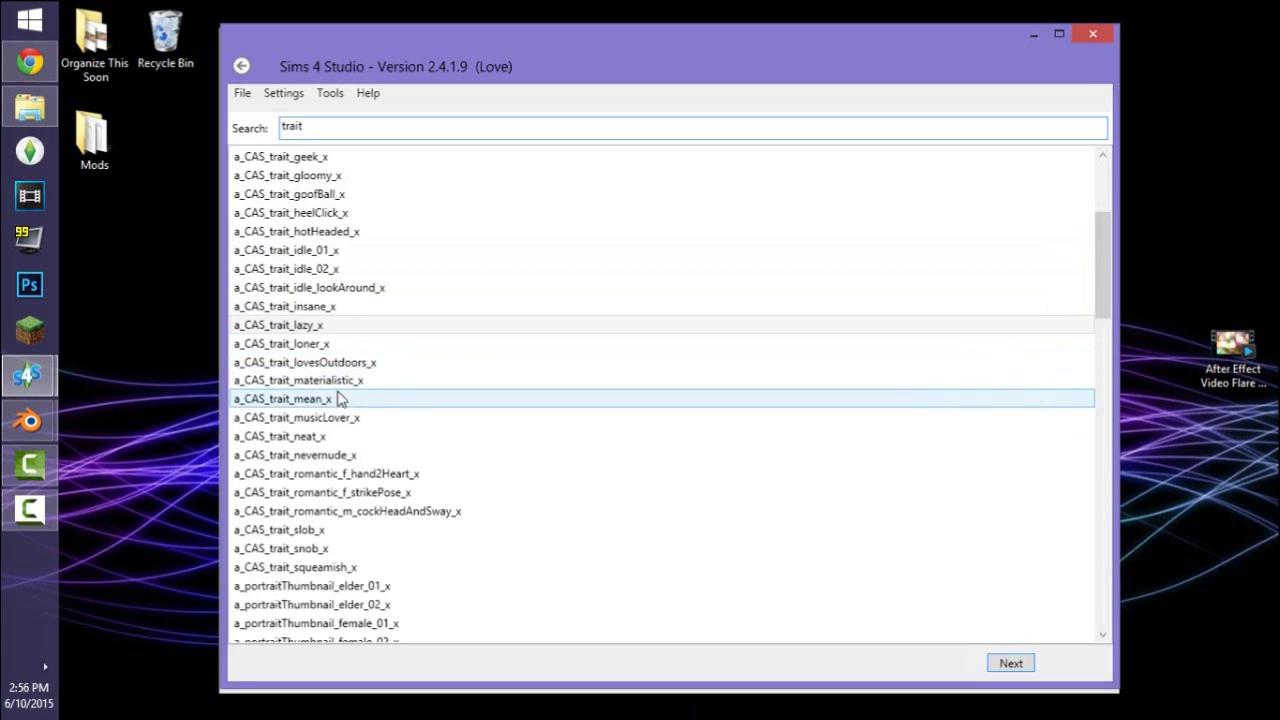
# Scroll the trait results until a_CAS_trait_slob_x comes into view.
pyautogui.scroll(4, 373, 383)
pyautogui.scroll(-1, 360, 374)
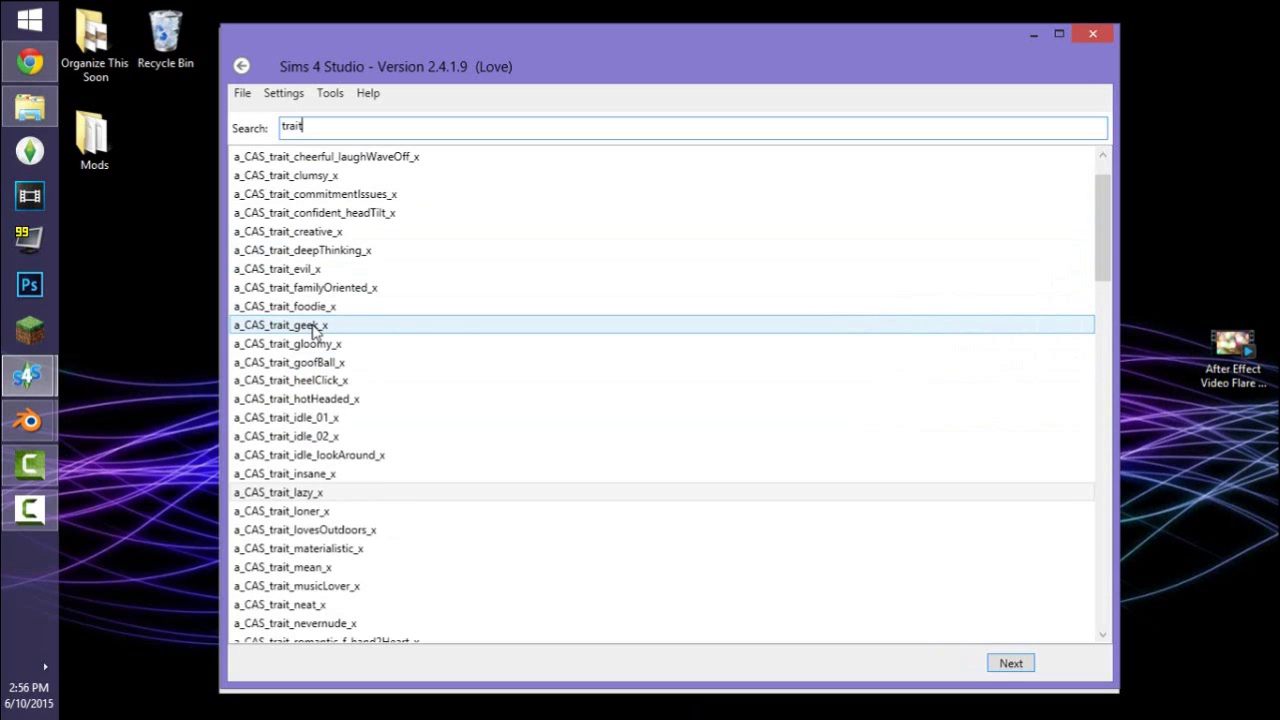
pyautogui.scroll(1, 318, 335)
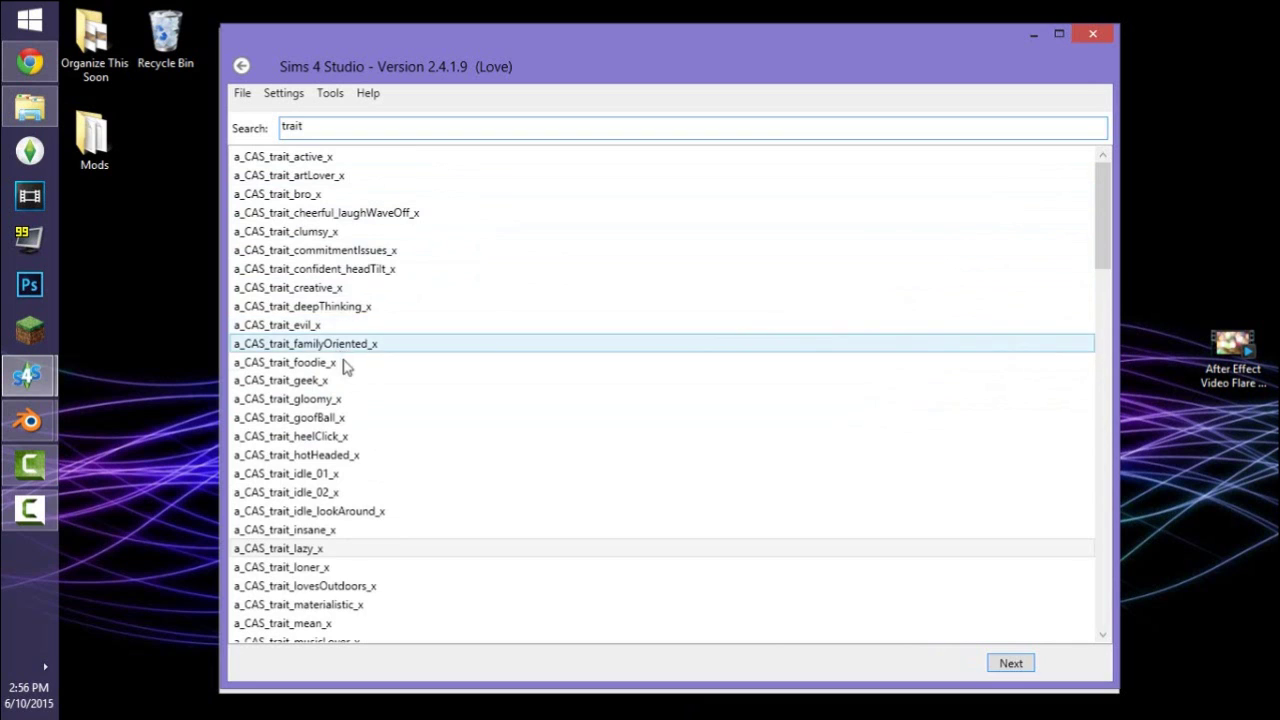
pyautogui.scroll(-1, 347, 358)
pyautogui.scroll(-3, 295, 368)
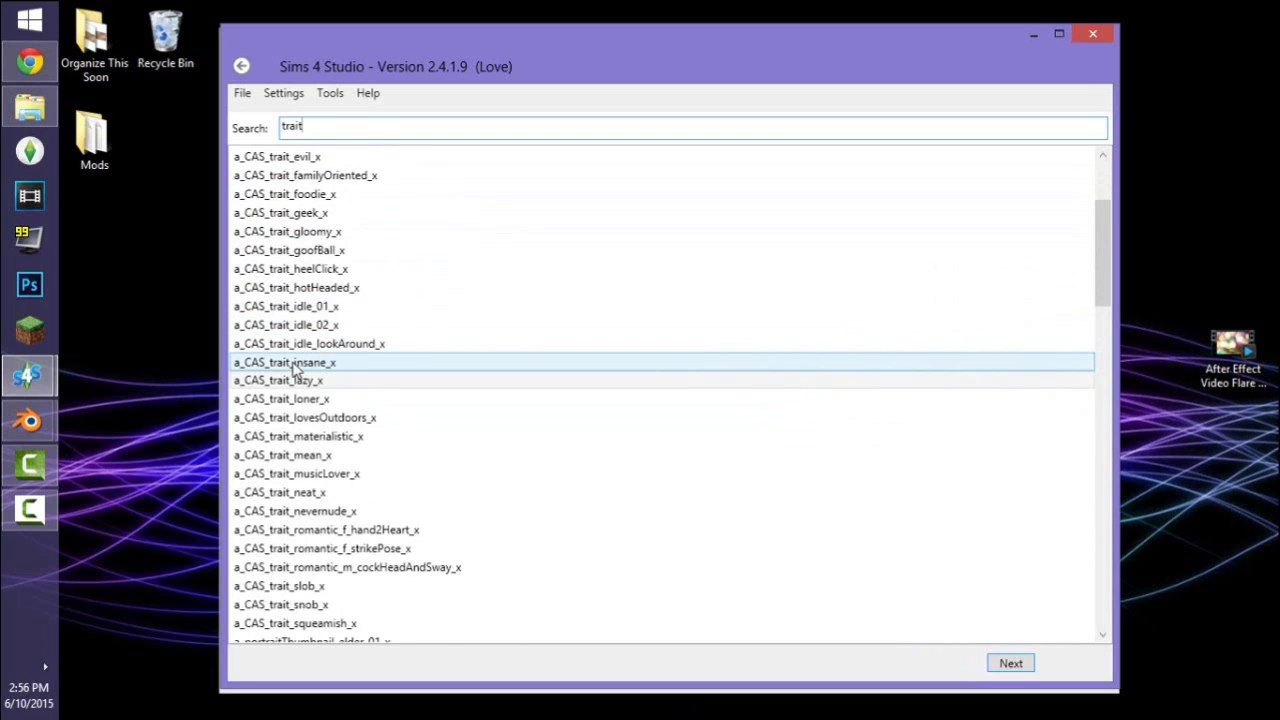
pyautogui.scroll(-1, 295, 368)
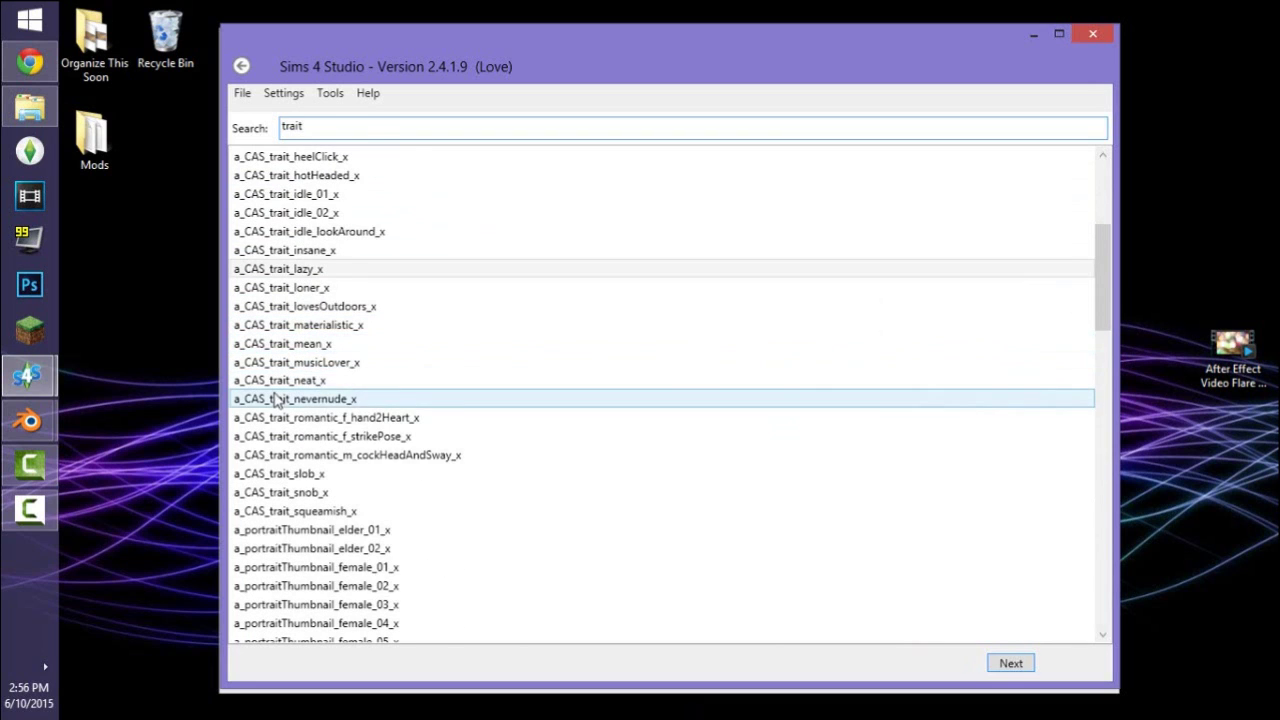
pyautogui.scroll(-3, 278, 398)
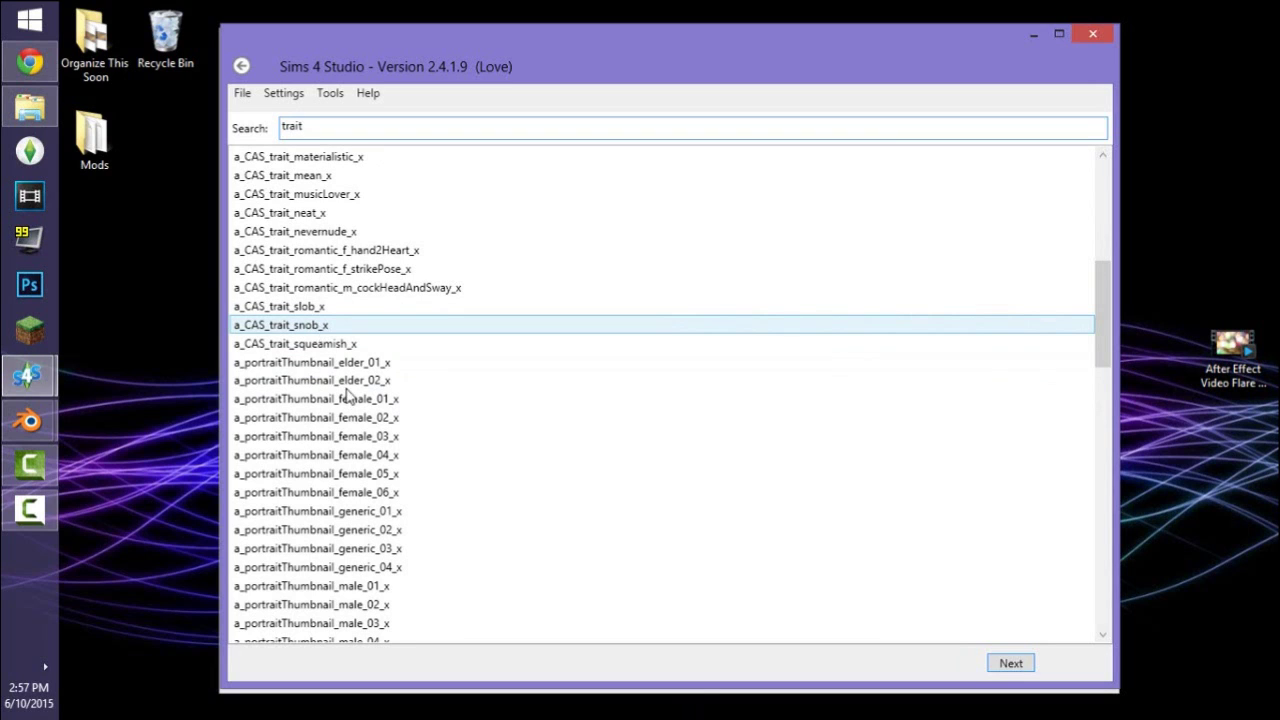
pyautogui.scroll(4, 340, 395)
pyautogui.scroll(-1, 349, 397)
# Choose a_CAS_trait_slob_x and save it as SimmyLexis_Pose_Slob.package in the Poses folder.
pyautogui.click(317, 475)
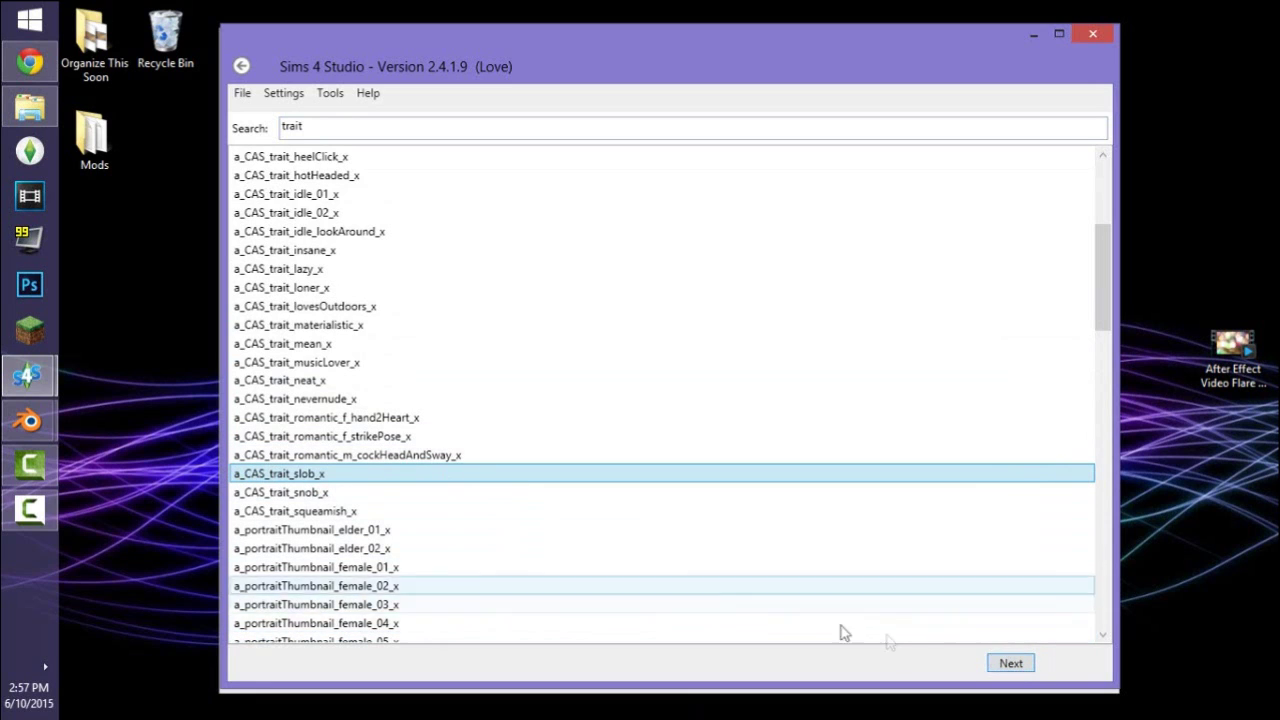
pyautogui.click(1012, 664)
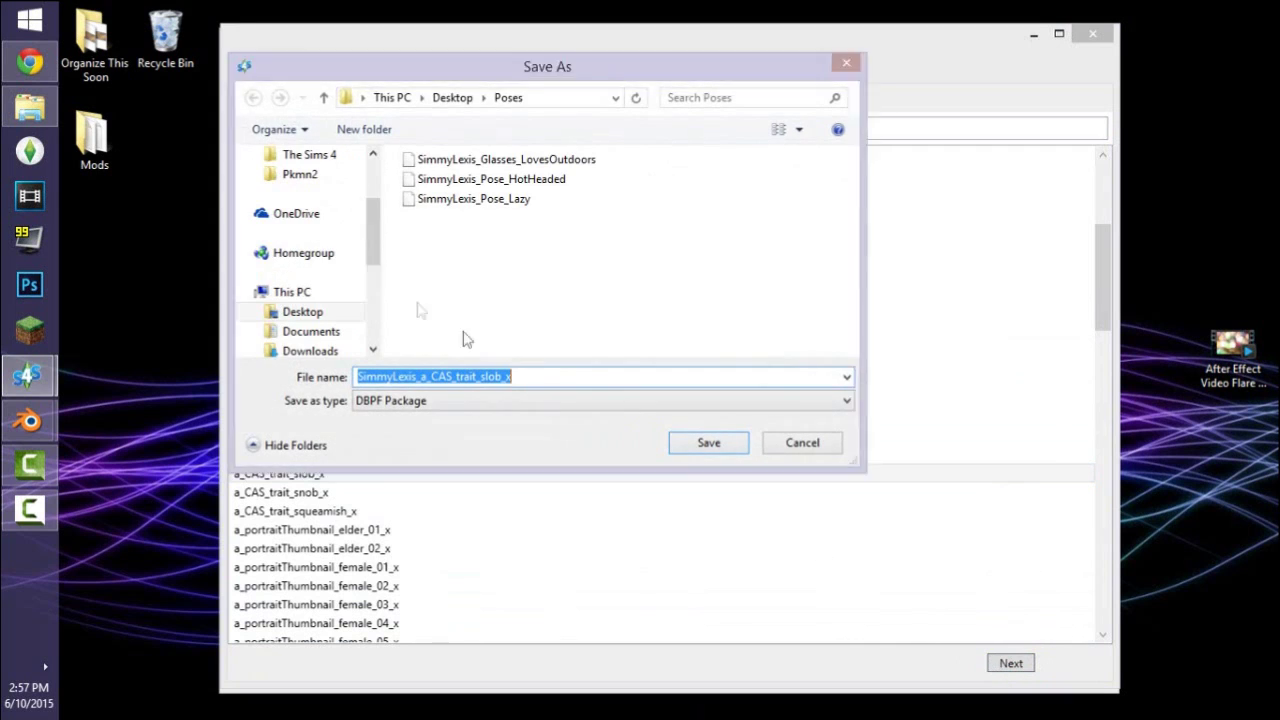
pyautogui.moveTo(474, 82); pyautogui.dragTo(690, 80)
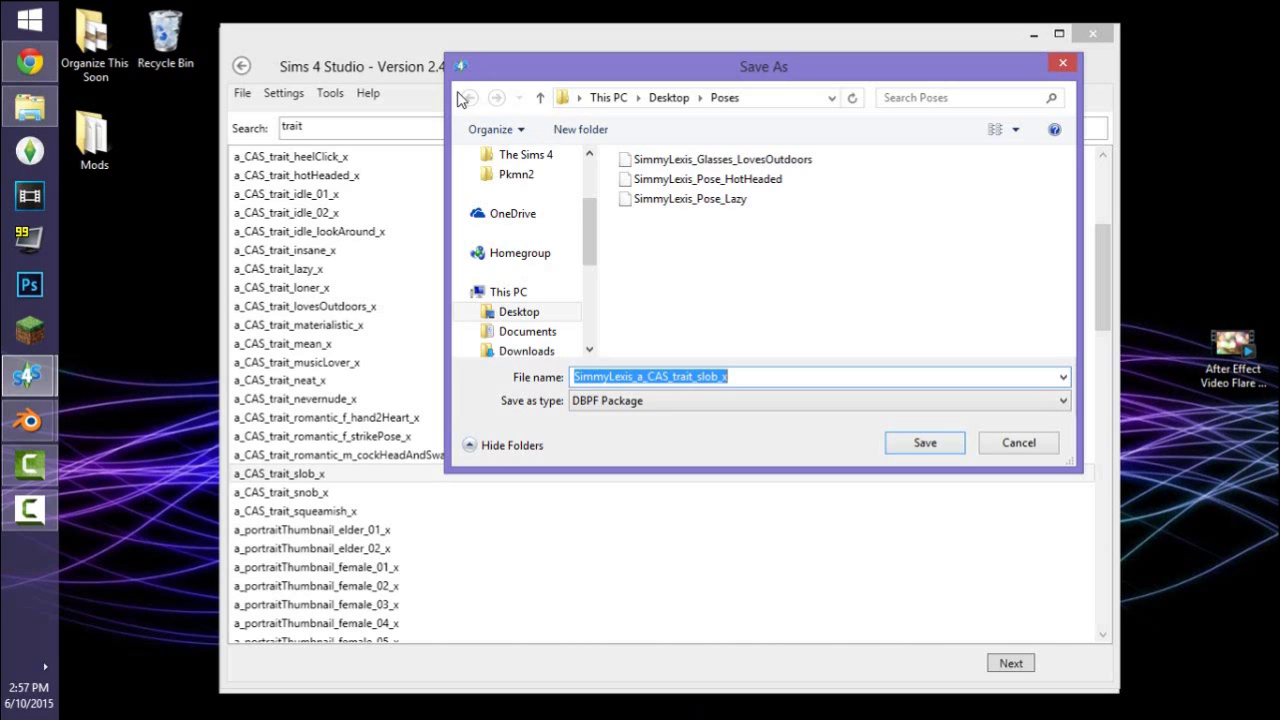
pyautogui.write('Ai')
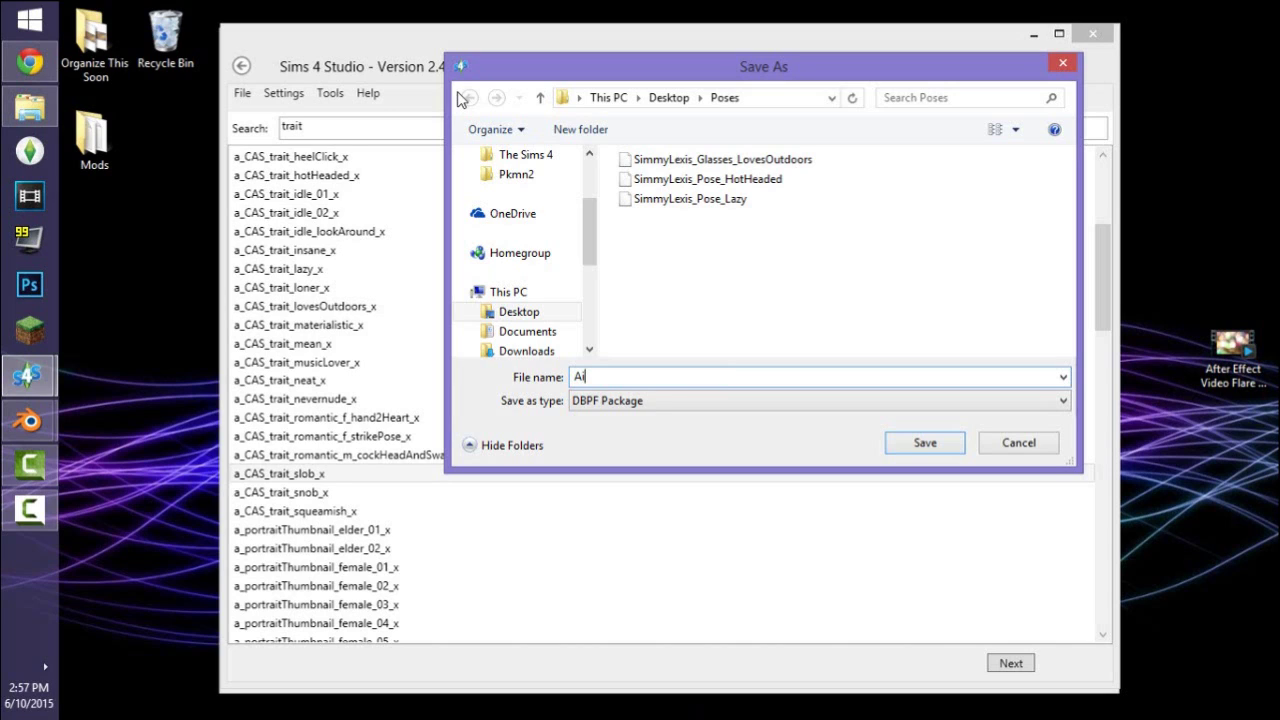
pyautogui.write('Simm')
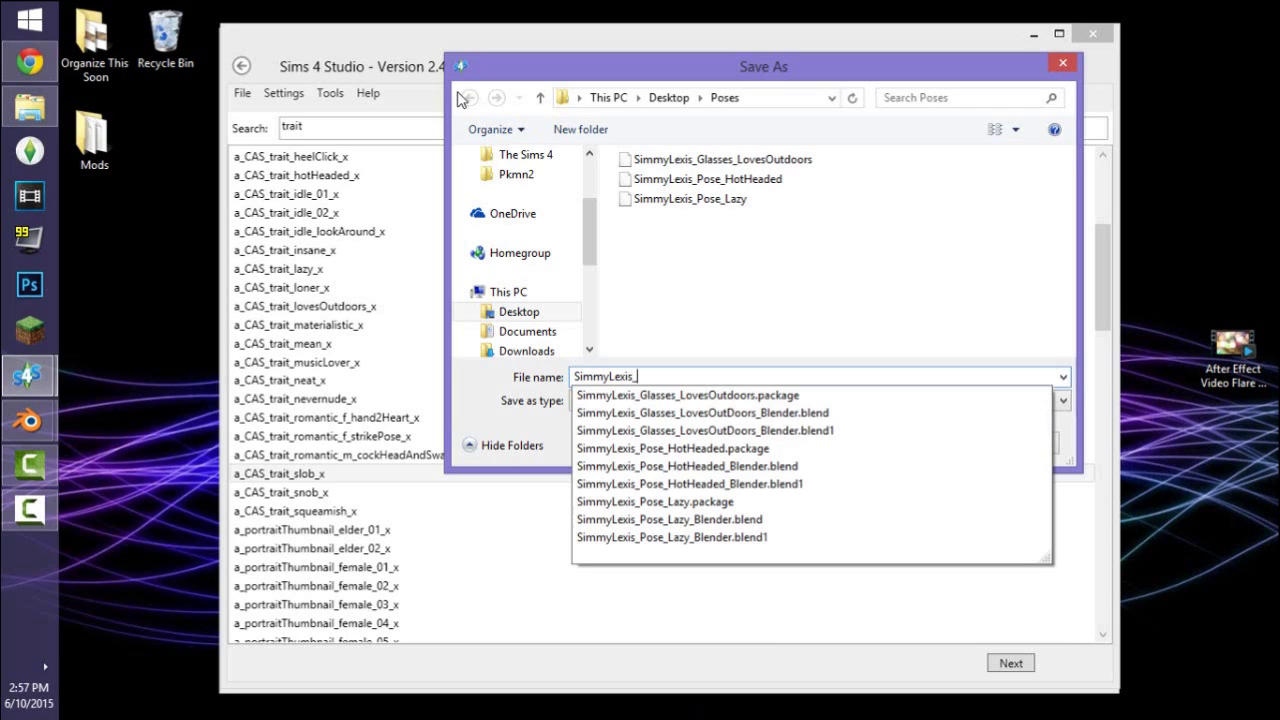
pyautogui.write('yLexis_Pose_')
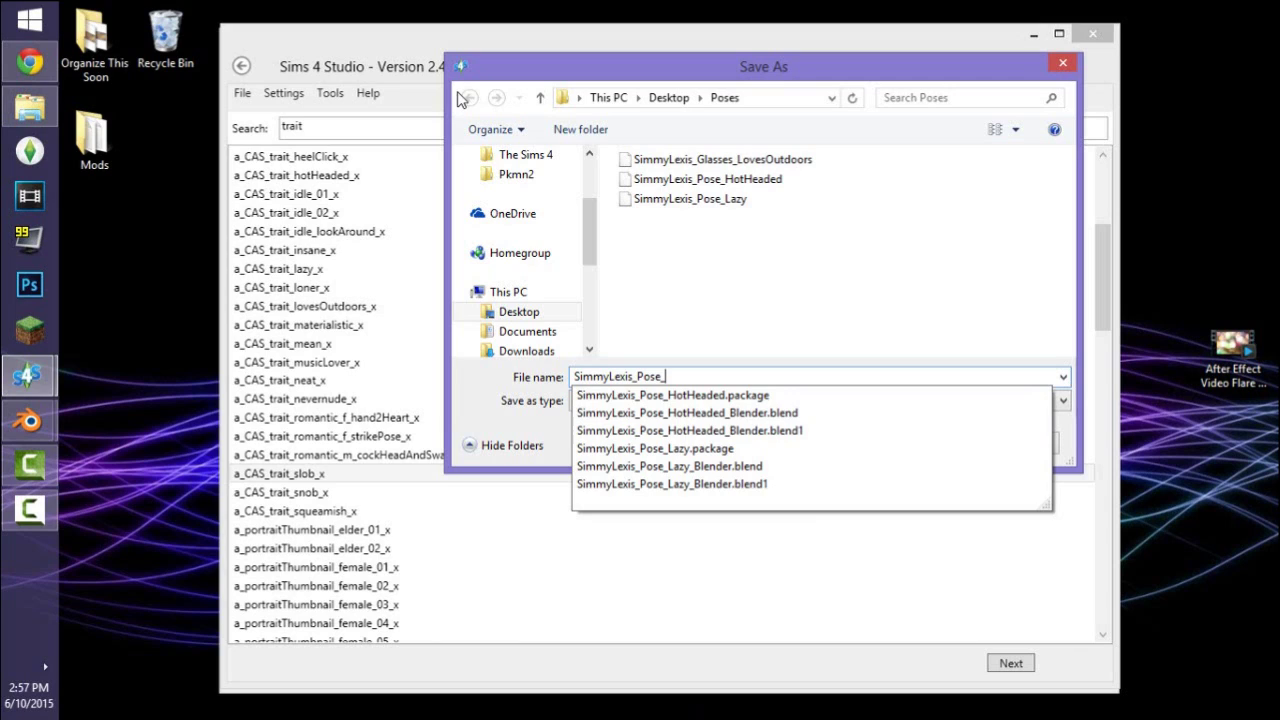
pyautogui.write('Slob')
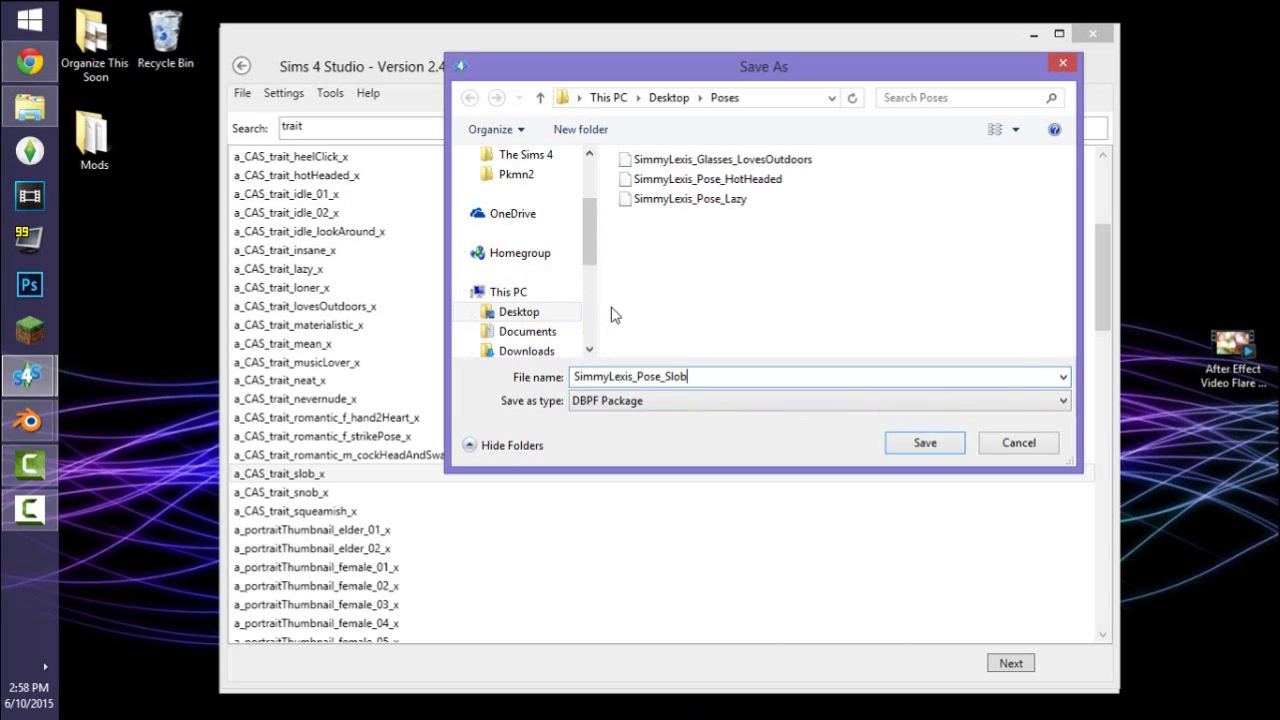
pyautogui.click(922, 443)
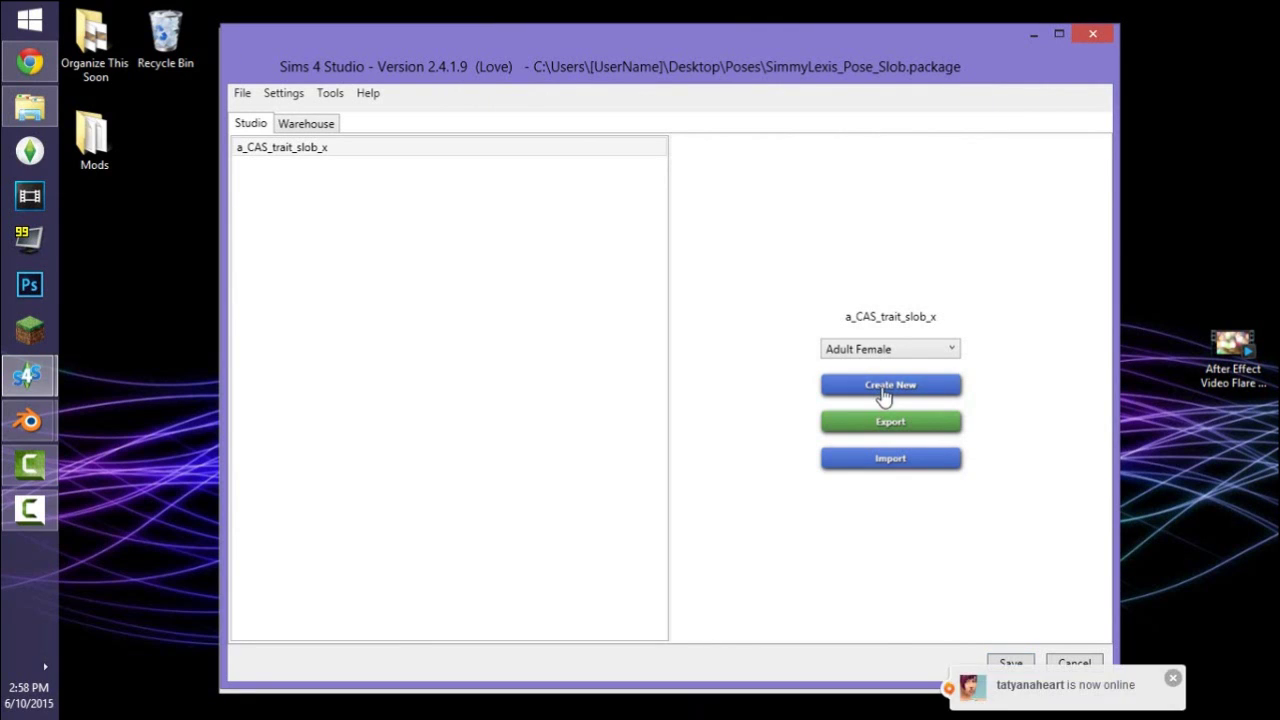
# Create a new Blender export renamed SimmyLexis_Pose_Slob_Blender and save it to the Poses folder.
pyautogui.click(883, 388)
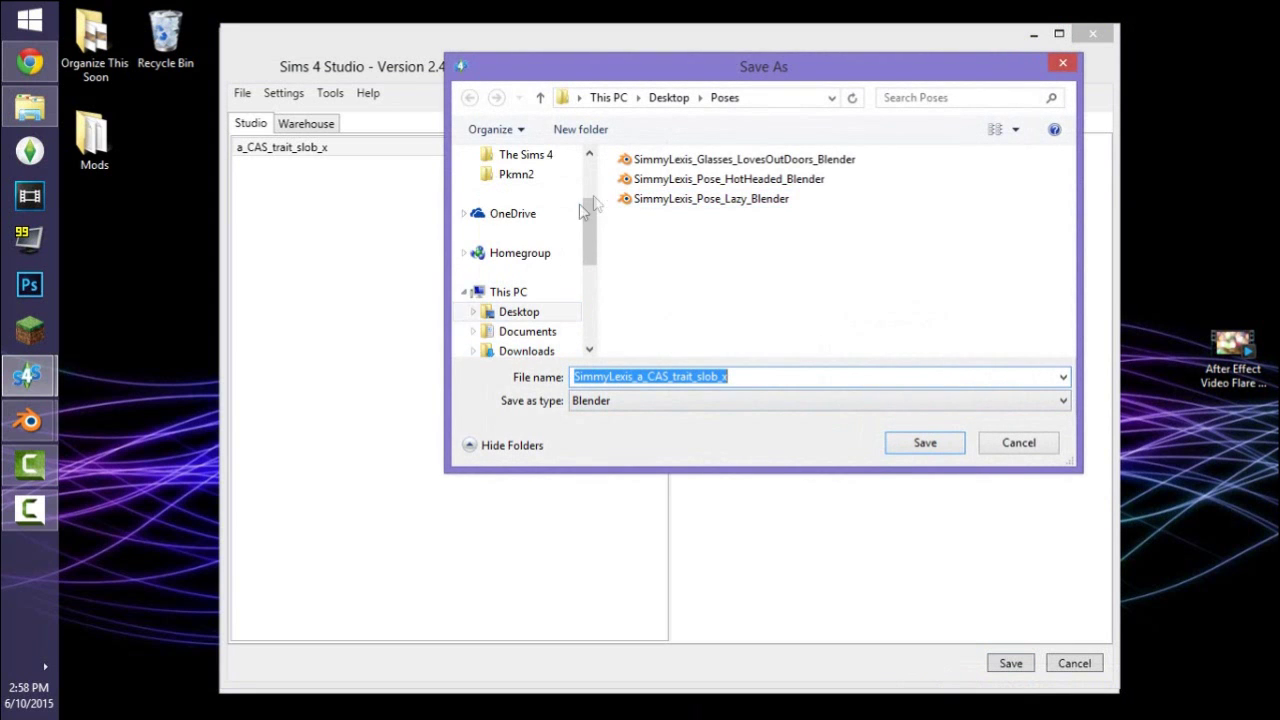
pyautogui.click(745, 377)
pyautogui.moveTo(575, 377); pyautogui.dragTo(672, 377)
pyautogui.moveTo(575, 377); pyautogui.dragTo(730, 378)
pyautogui.press('BackSpace')
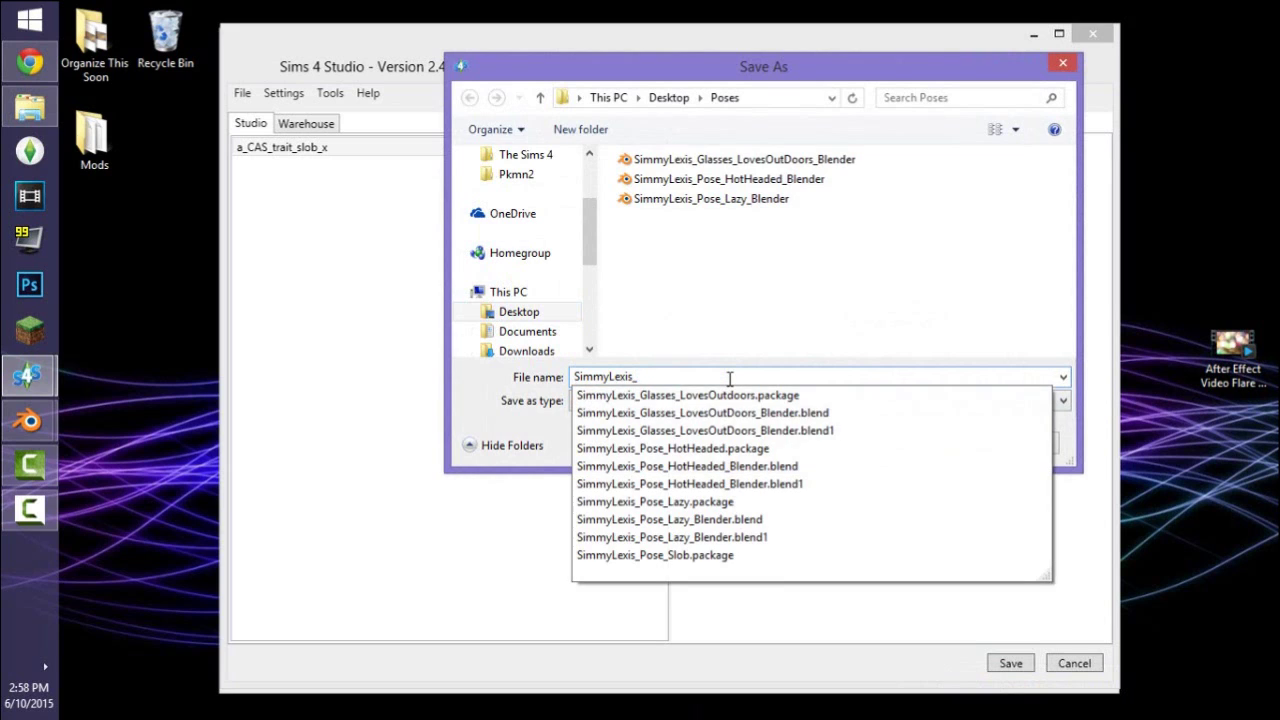
pyautogui.write('Pose')
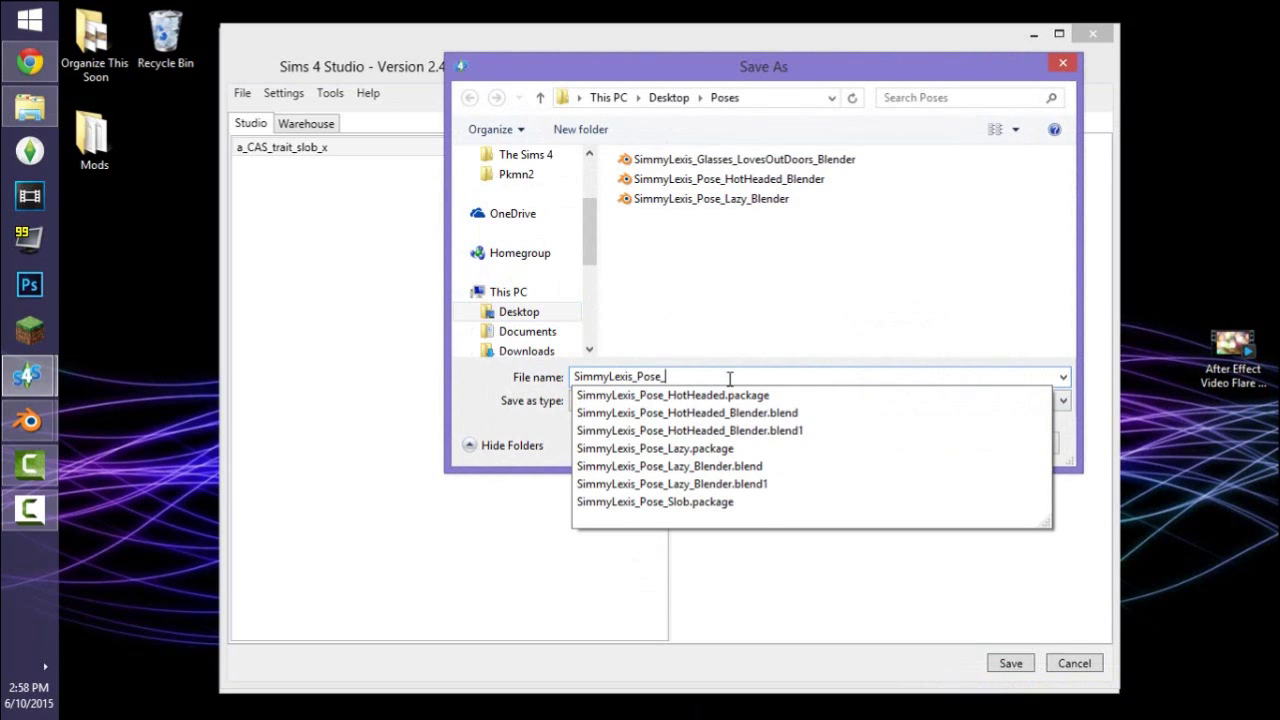
pyautogui.write('_Slob')
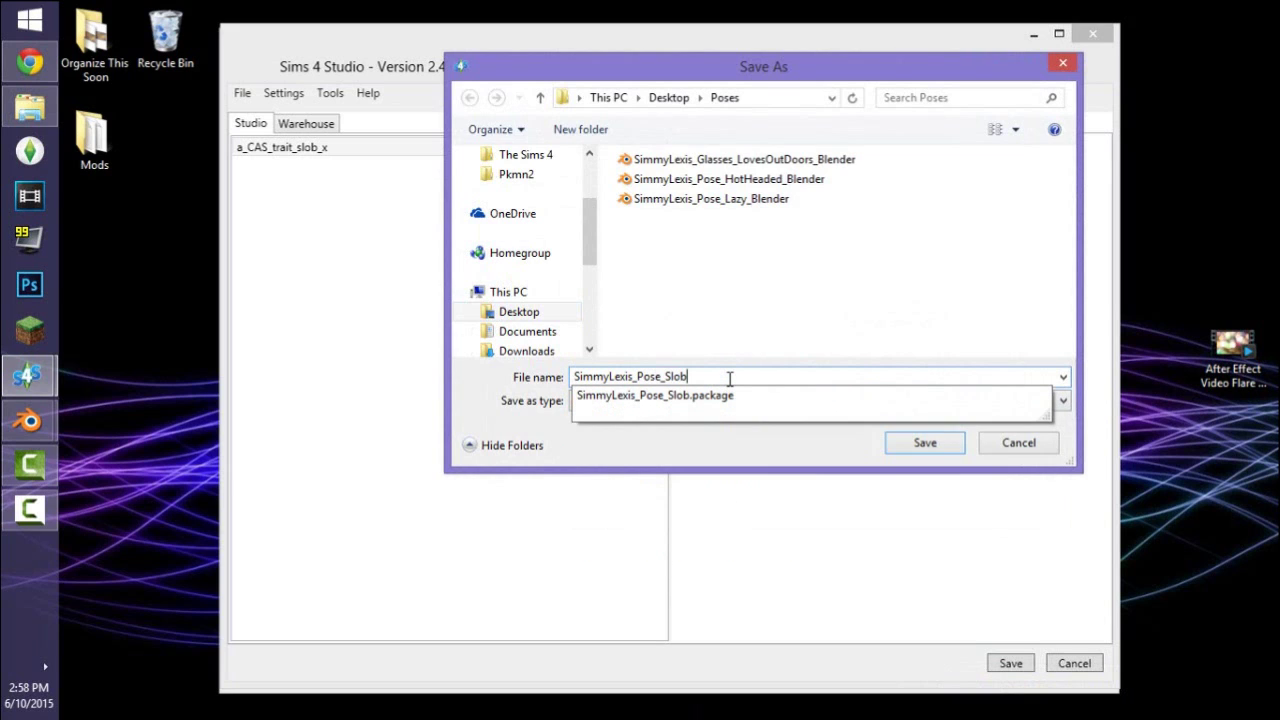
pyautogui.press('Escape')
pyautogui.write('_Blender')
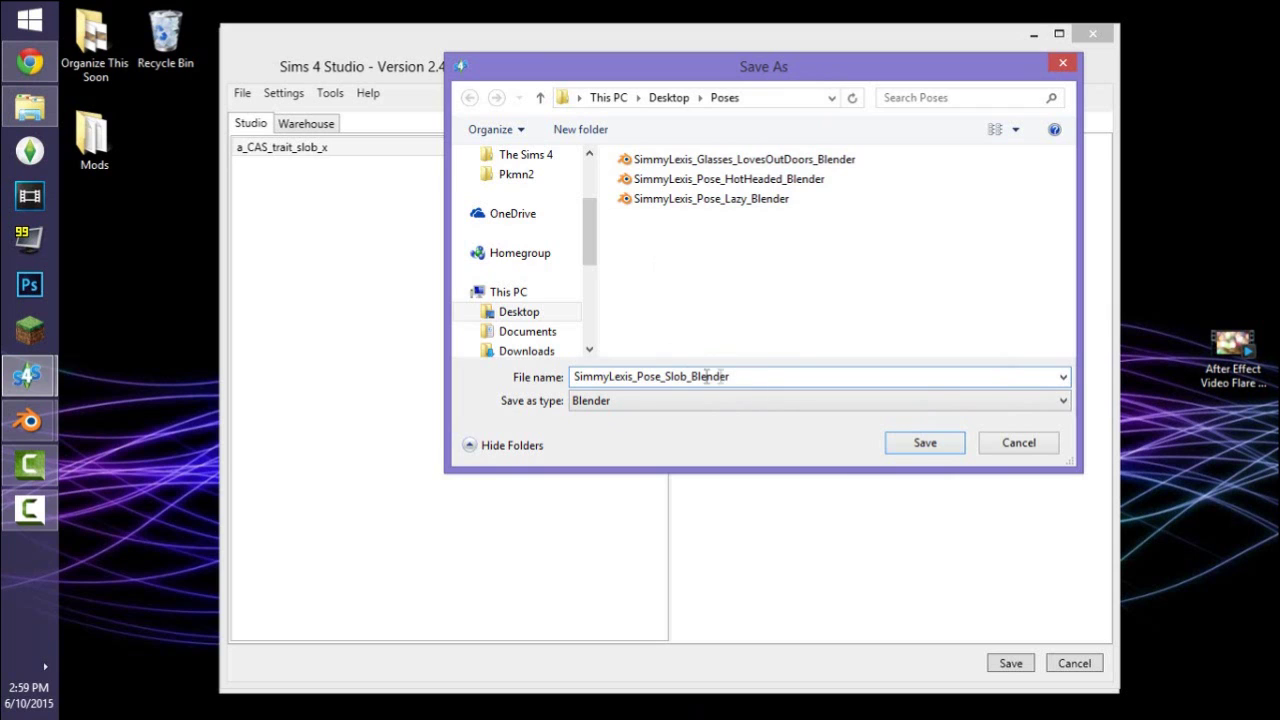
pyautogui.click(927, 450)
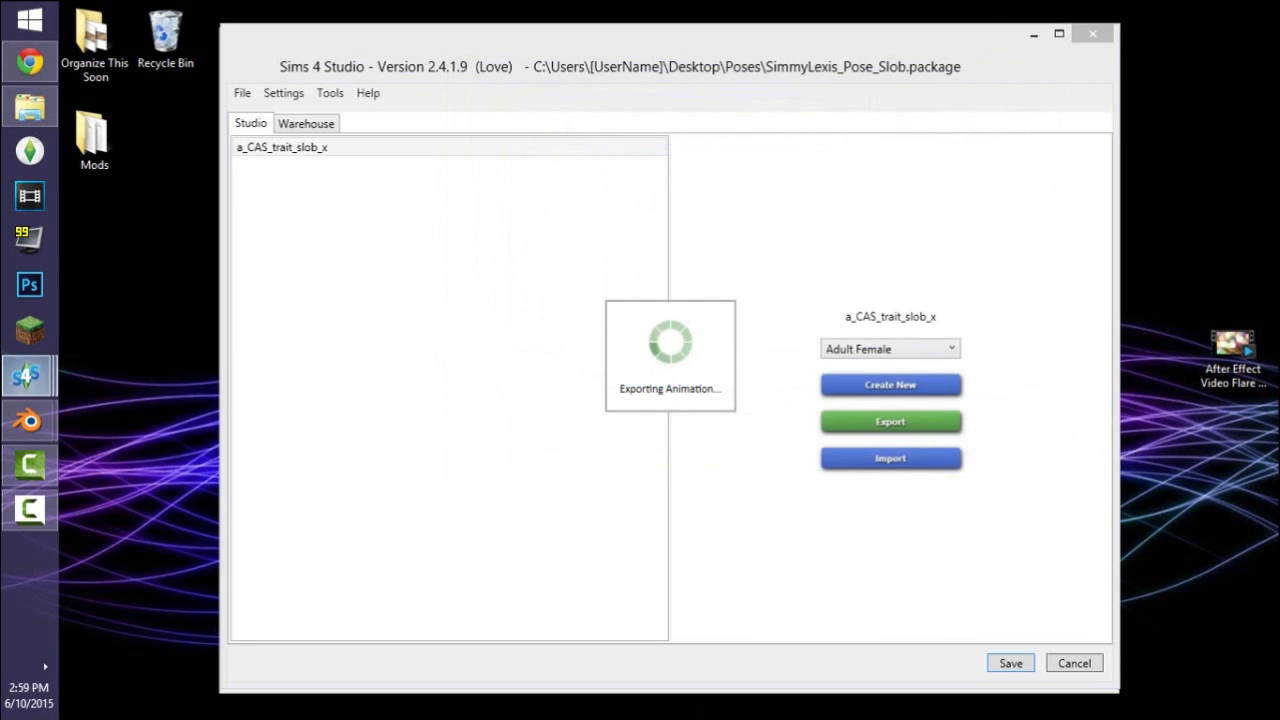